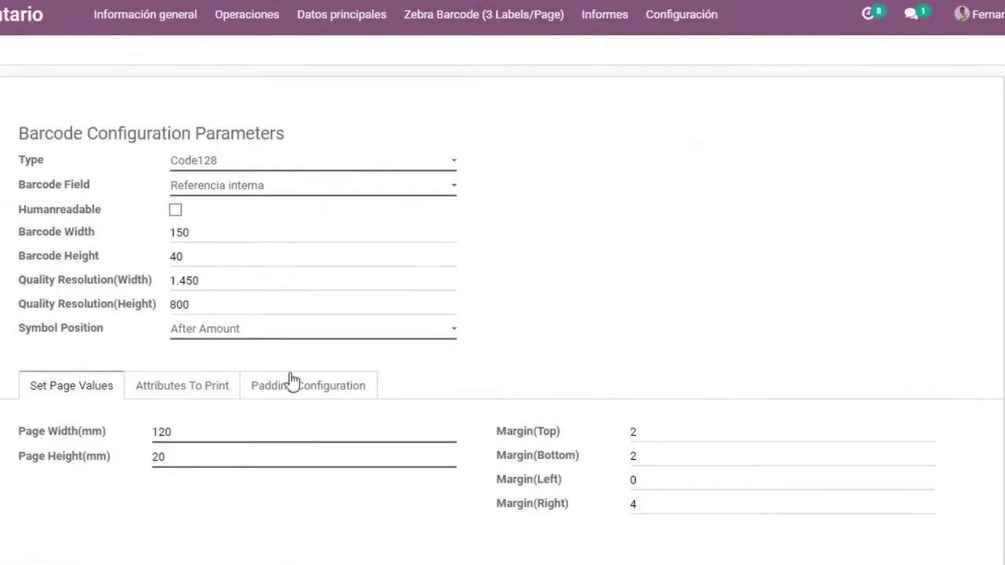
Review the Attributes To Print and Padding Configuration tabs, then return to Set Page Values.
scroll(318, 440, down, 1)
click(211, 385)
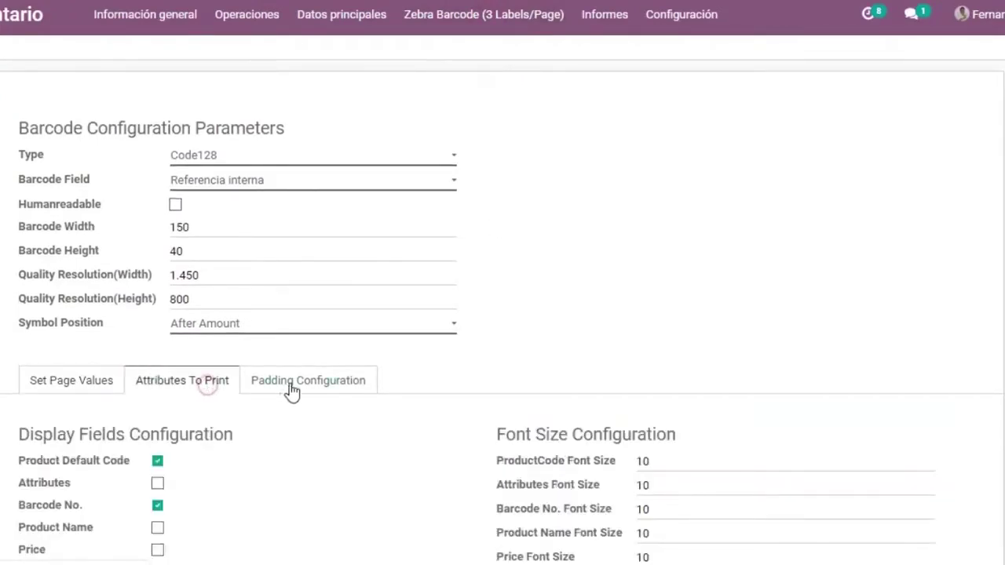
click(291, 383)
scroll(381, 475, down, 3)
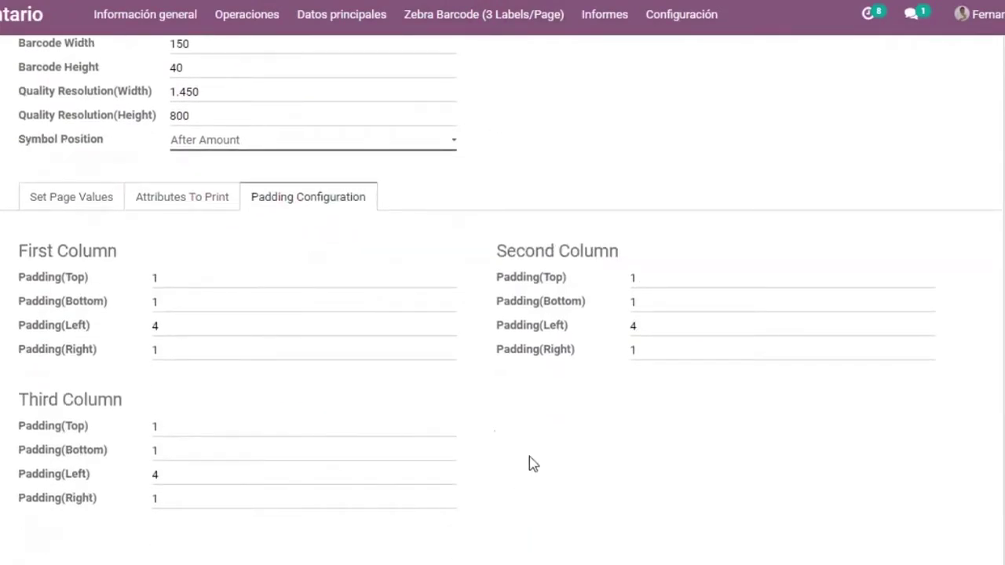
click(67, 205)
click(466, 17)
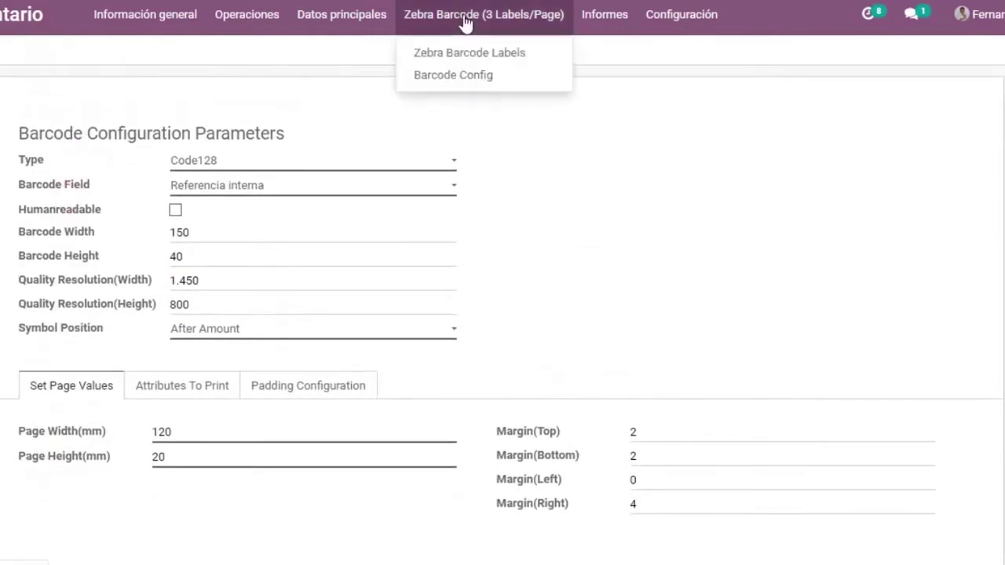
click(473, 59)
click(134, 167)
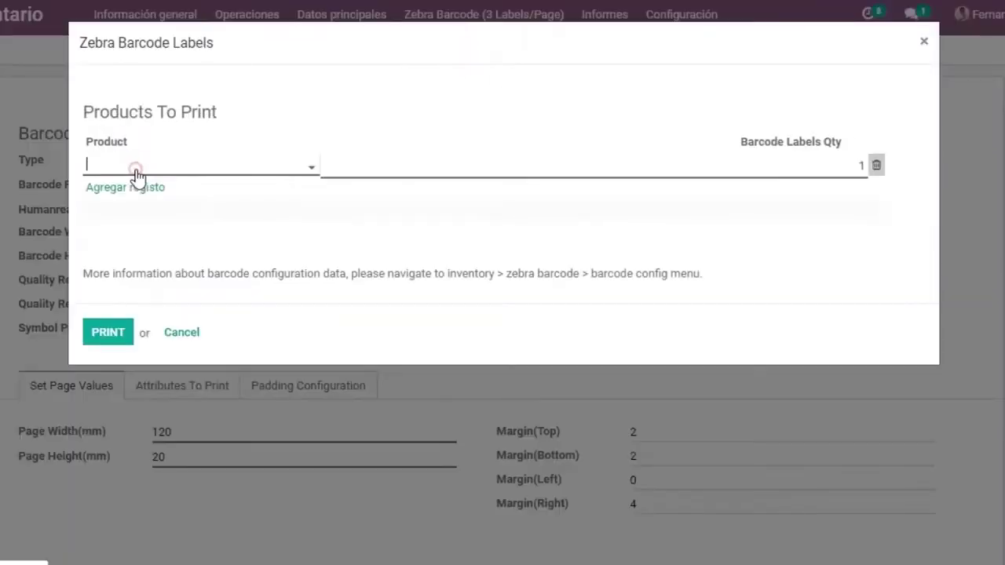
click(242, 179)
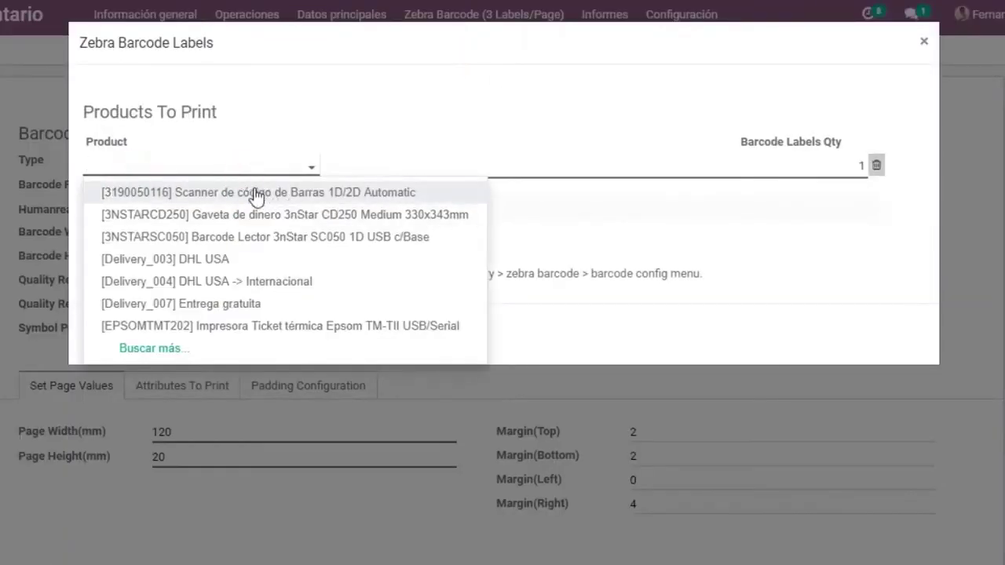
click(253, 188)
Set the label quantity to 9, generate the PDF and open it.
click(846, 166)
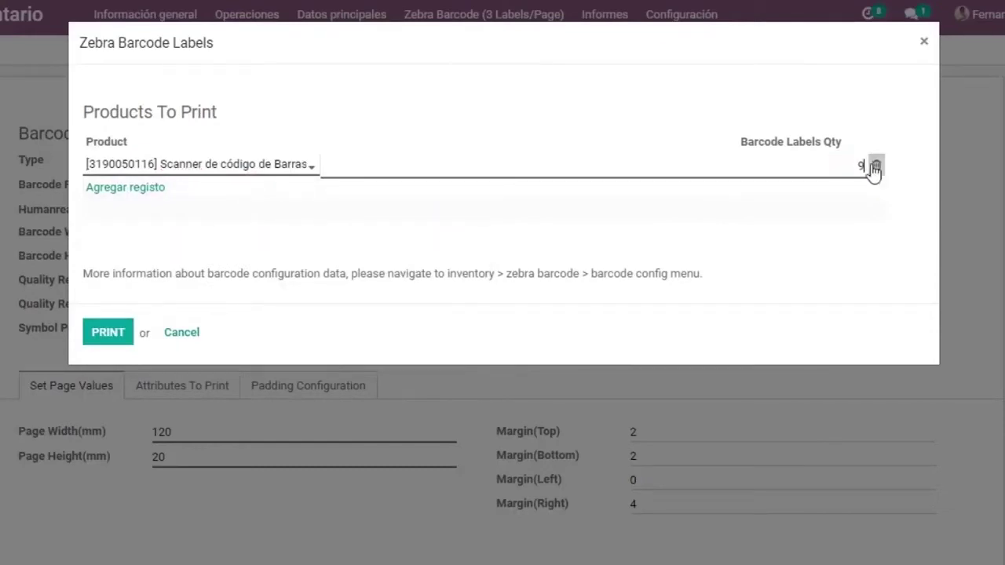
text(9)
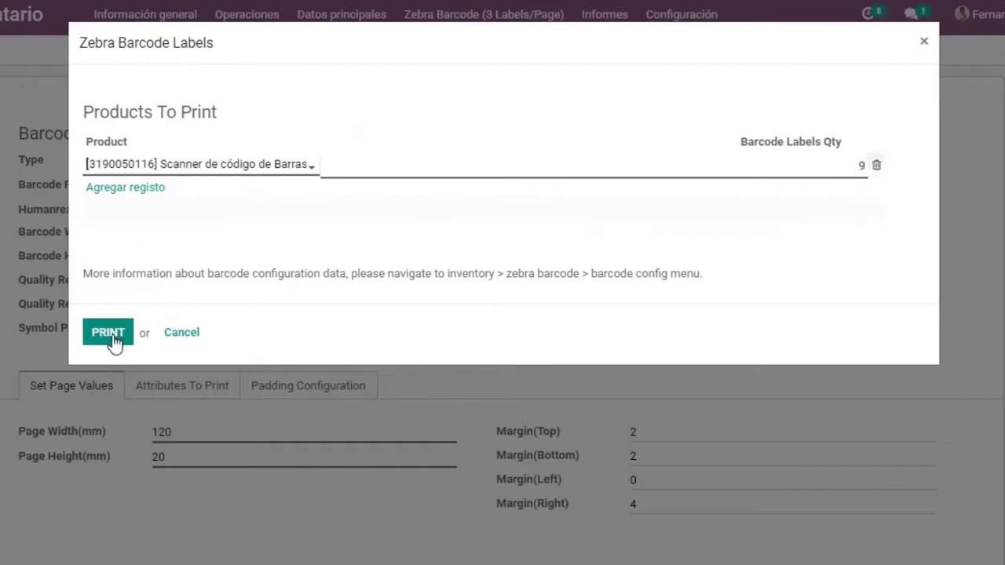
click(111, 340)
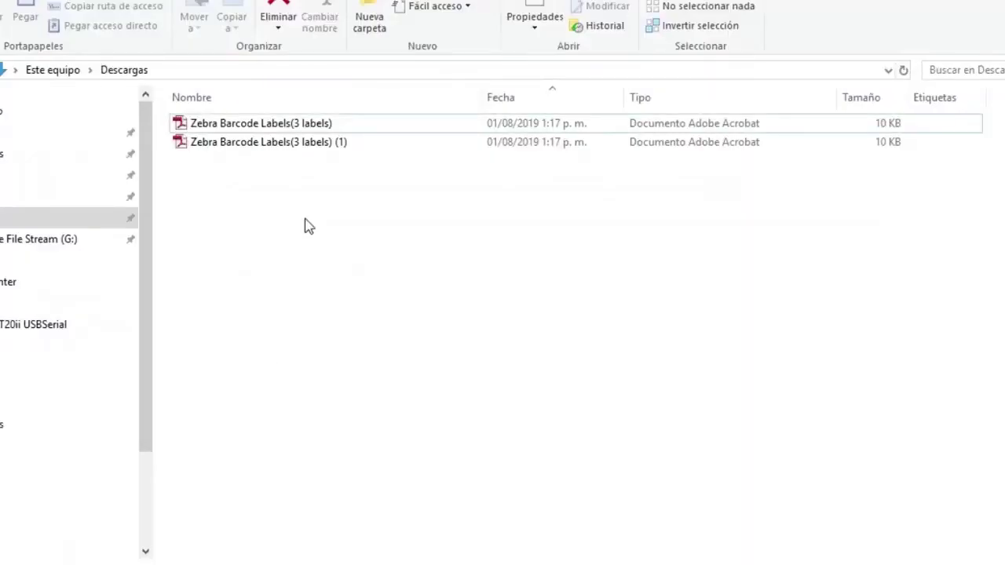
double_click(305, 144)
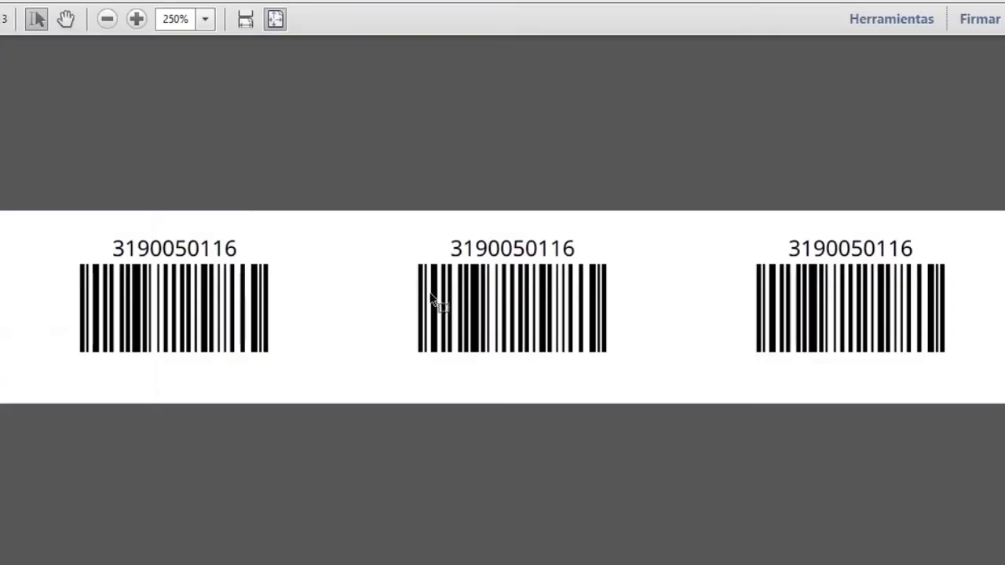
Print the label PDF on the ZDesigner GC420t (EPL) printer.
key(ctrl+p)
click(475, 11)
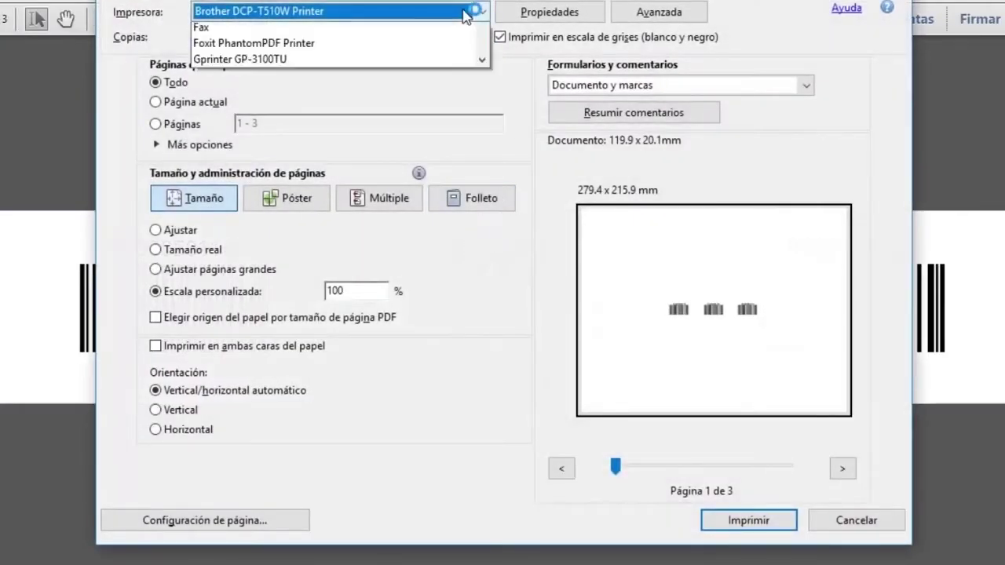
drag(484, 67, 489, 168)
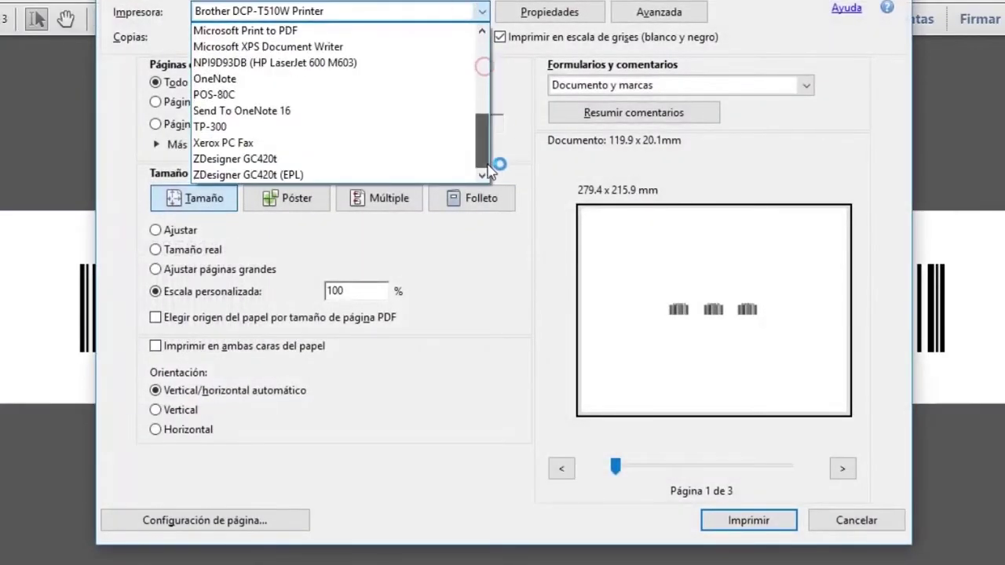
click(393, 176)
key(Return)
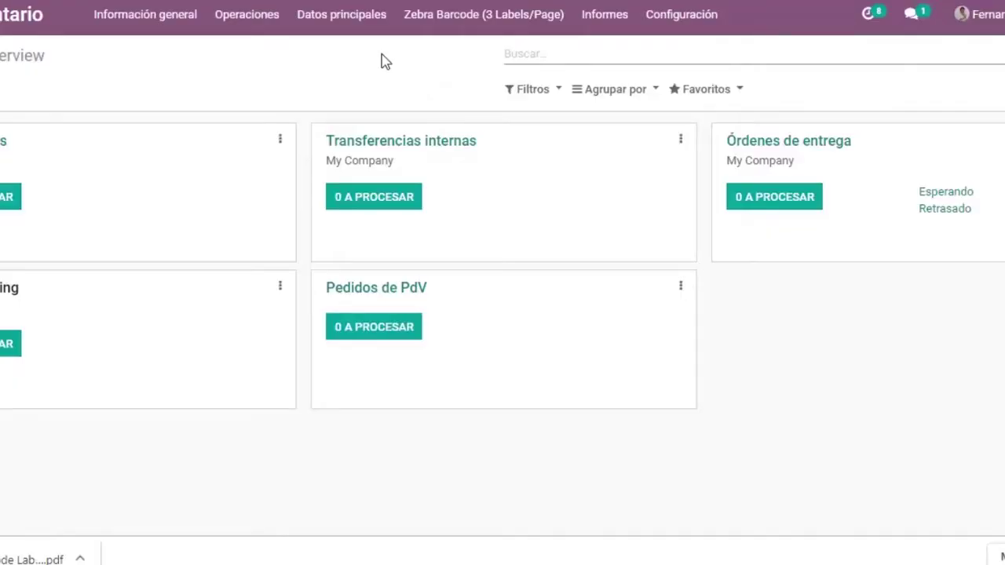
Show the Productos list from Datos principales in list view.
click(349, 16)
click(348, 52)
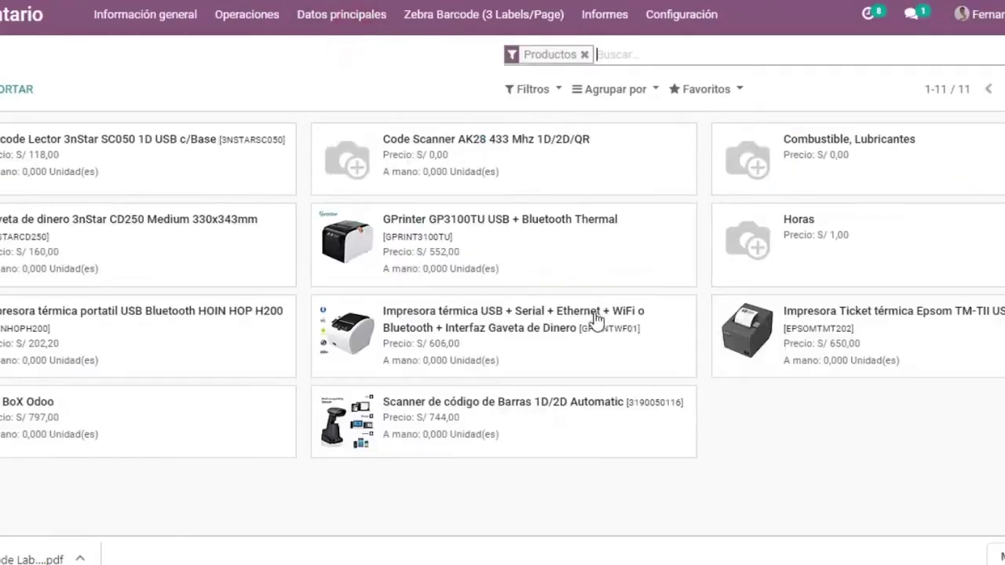
click(1004, 89)
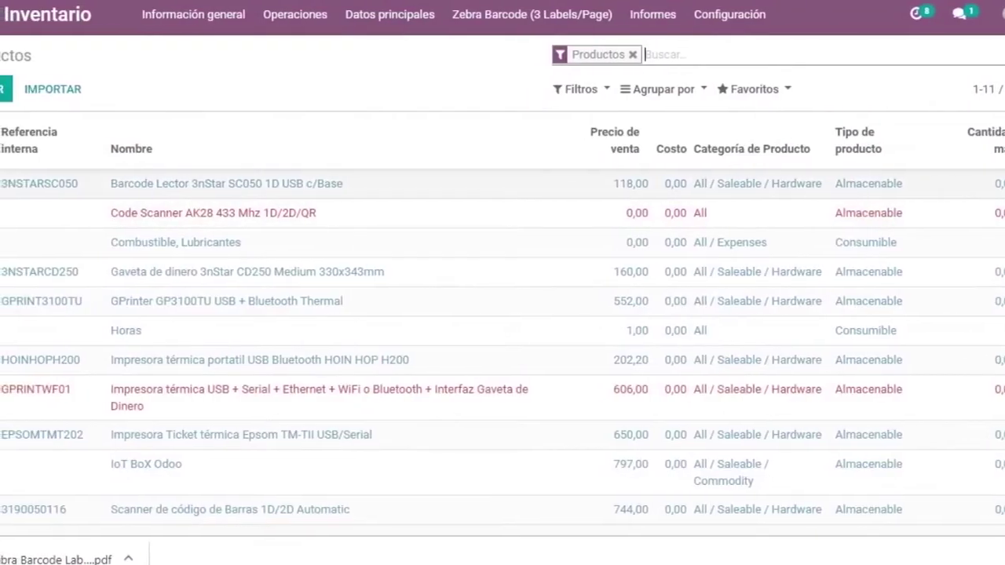
Select 3NSTARSC050, 3NSTARCD250, HOINHOPH200 and GPRINTWF01 and choose Zebra Barcode (3 Labels/Page) printing.
click(0, 184)
click(1, 272)
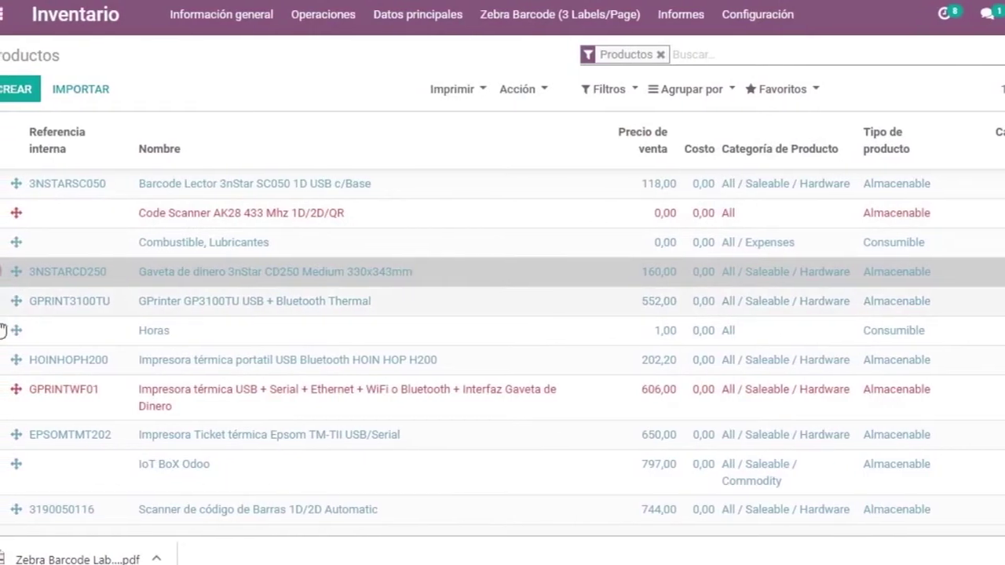
click(3, 360)
click(1, 390)
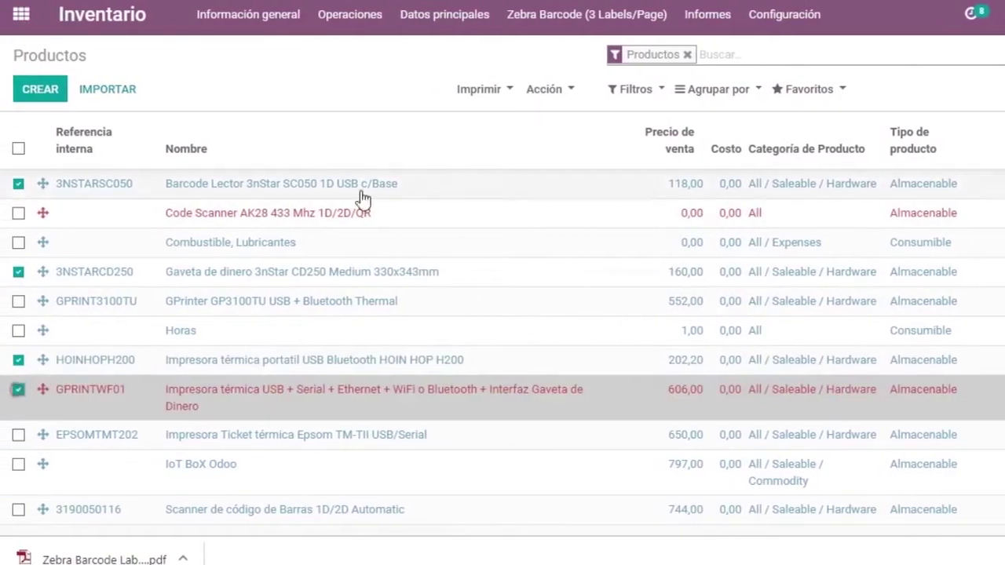
click(509, 90)
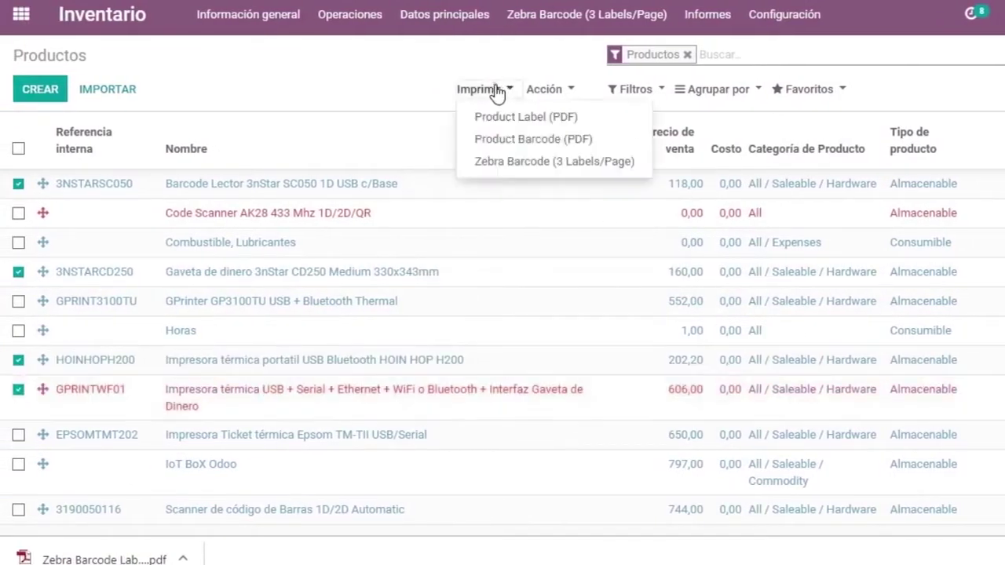
click(529, 167)
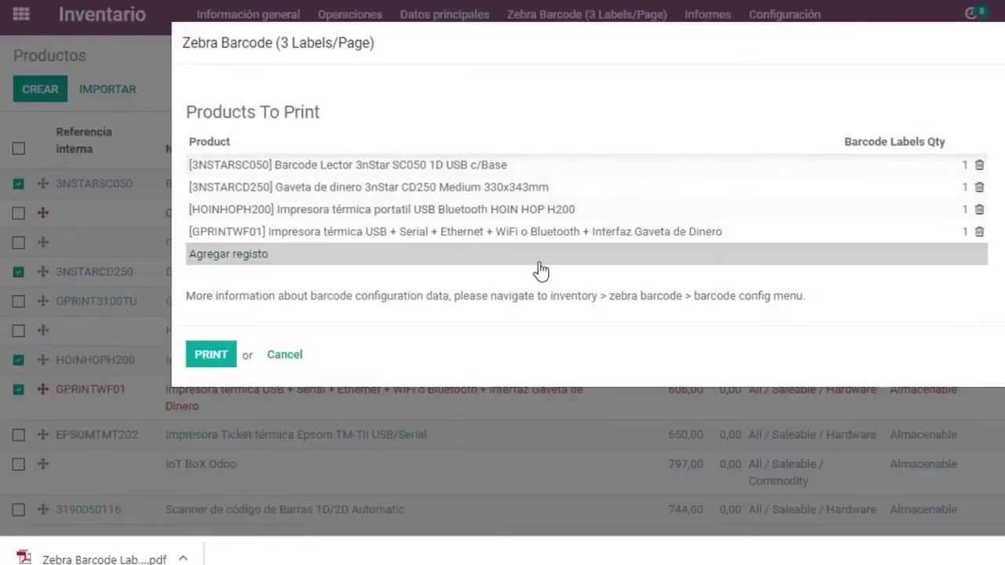
Set label quantities 2, 2, 2 and 3, generate the PDF and open it.
click(955, 168)
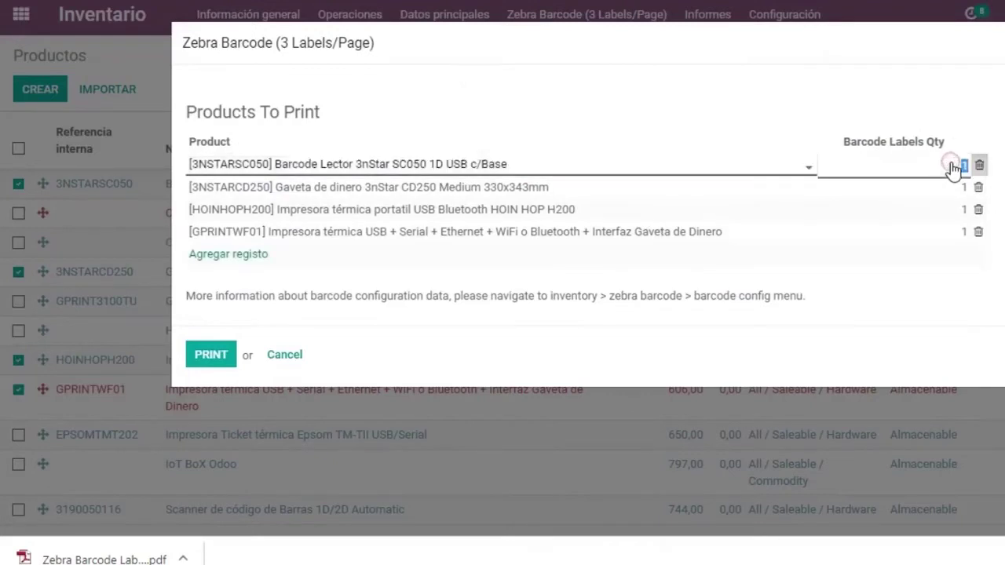
click(908, 192)
text(2)
click(956, 210)
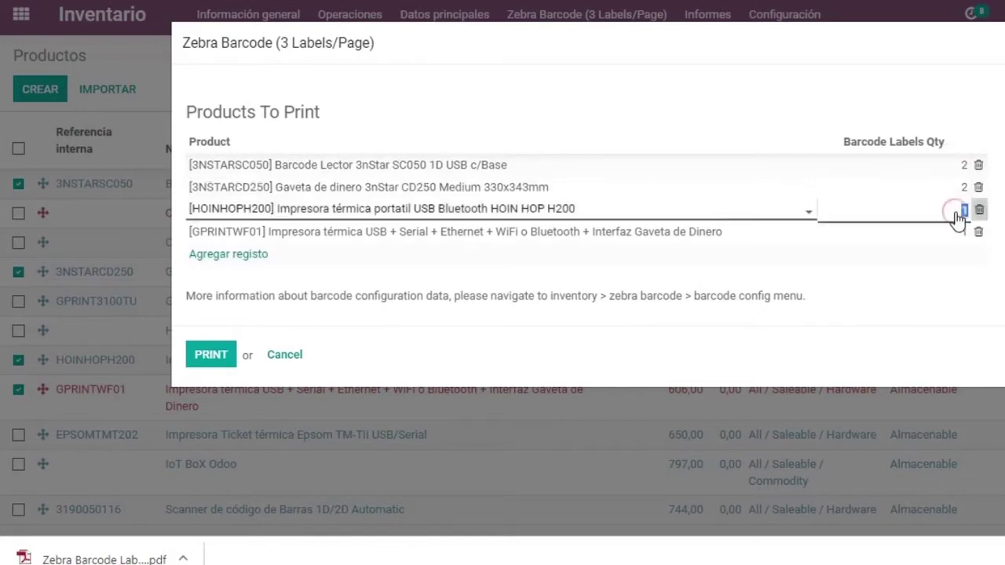
text(2)
click(961, 234)
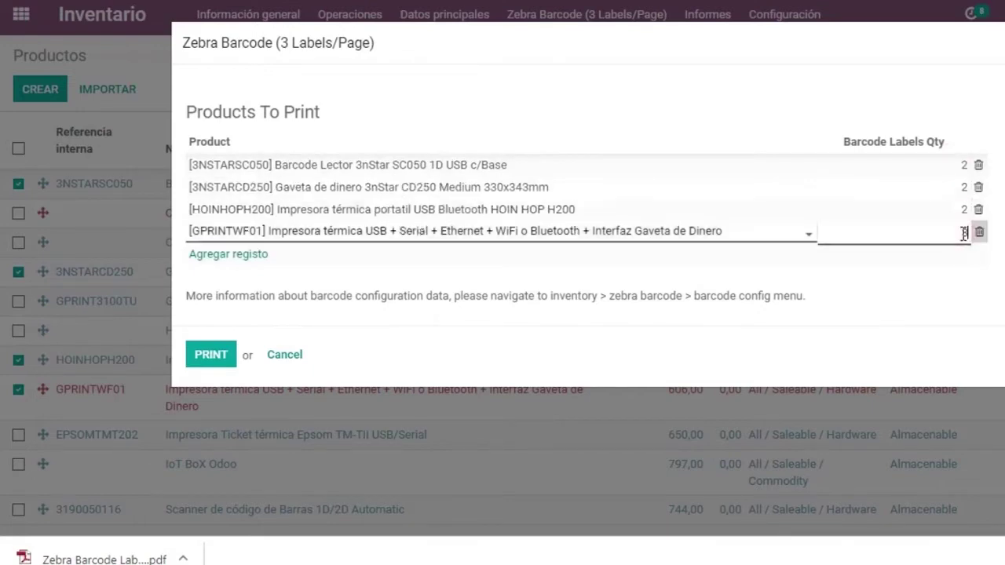
text(3)
click(209, 354)
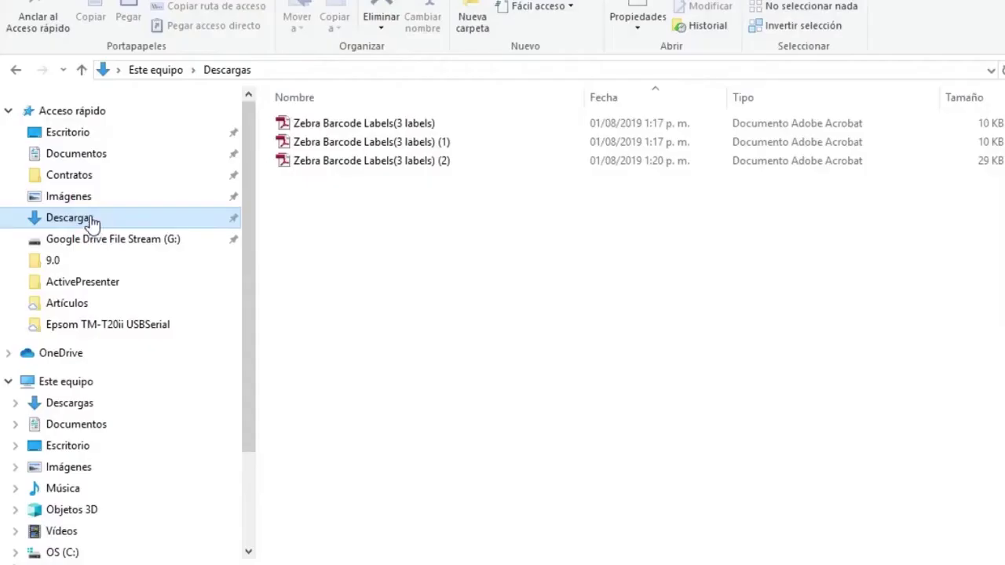
double_click(418, 163)
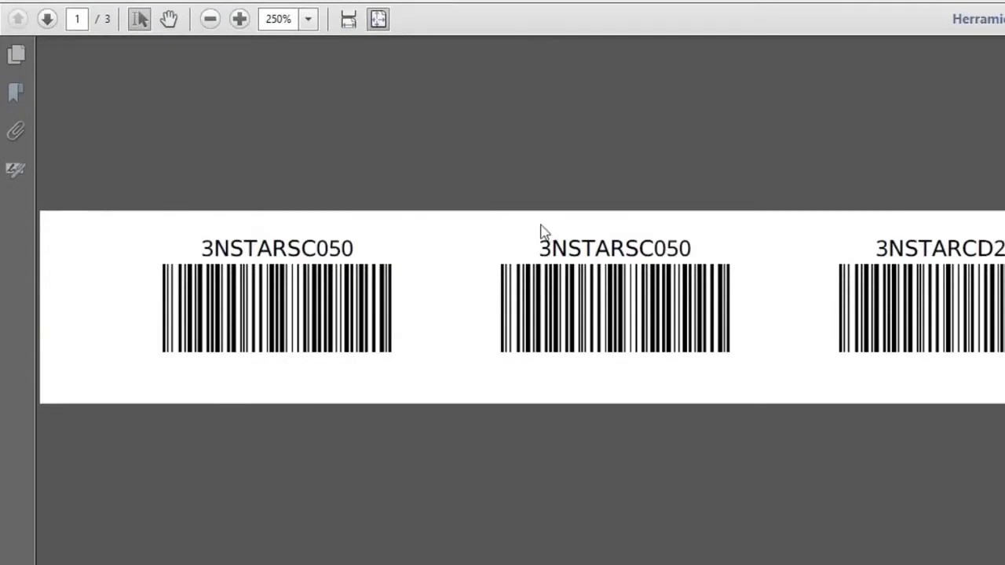
Print the four products' label PDF on the ZDesigner GC420t (EPL) printer.
key(ctrl+p)
click(516, 14)
scroll(589, 89, down, 1)
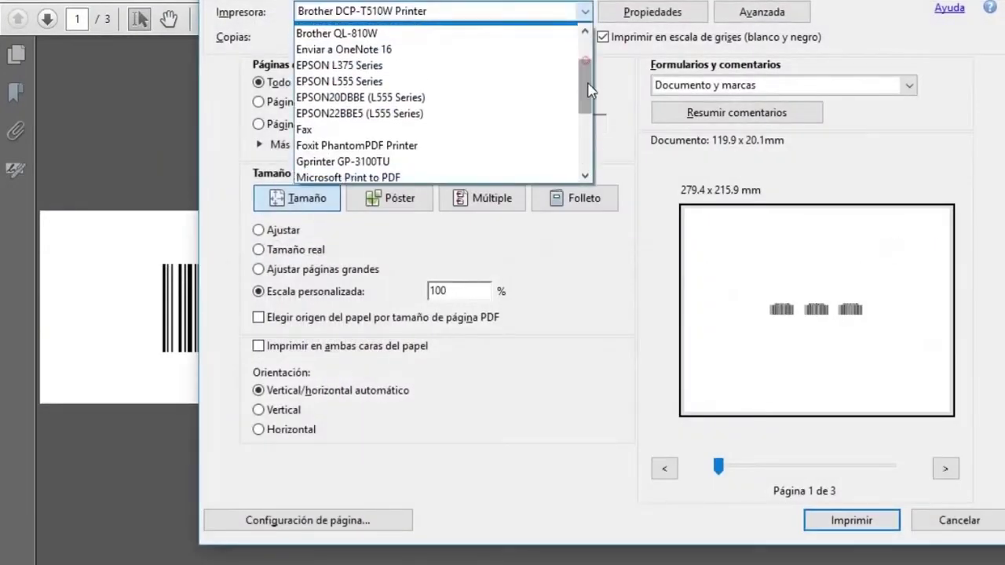
drag(589, 89, 587, 152)
click(503, 180)
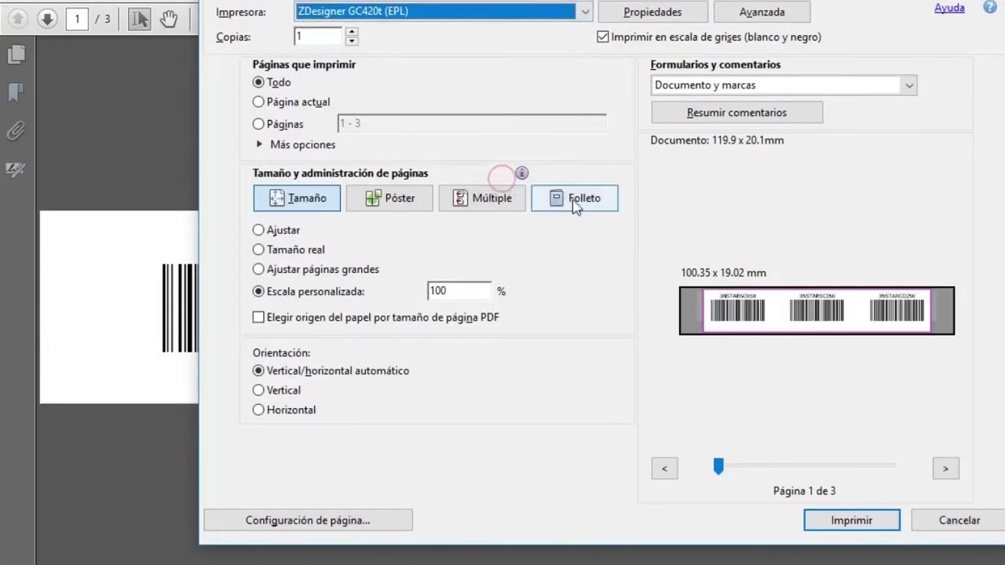
click(854, 529)
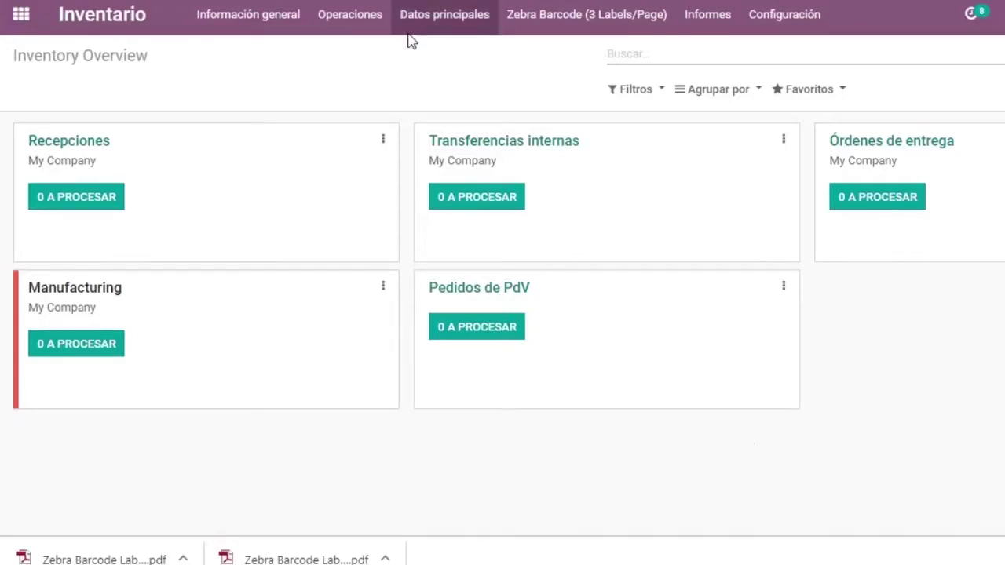
Open transfer WH/OUT/00001 from Transferencias and choose Imprimir > Zebra Barcode (3 Labels/Page).
click(356, 33)
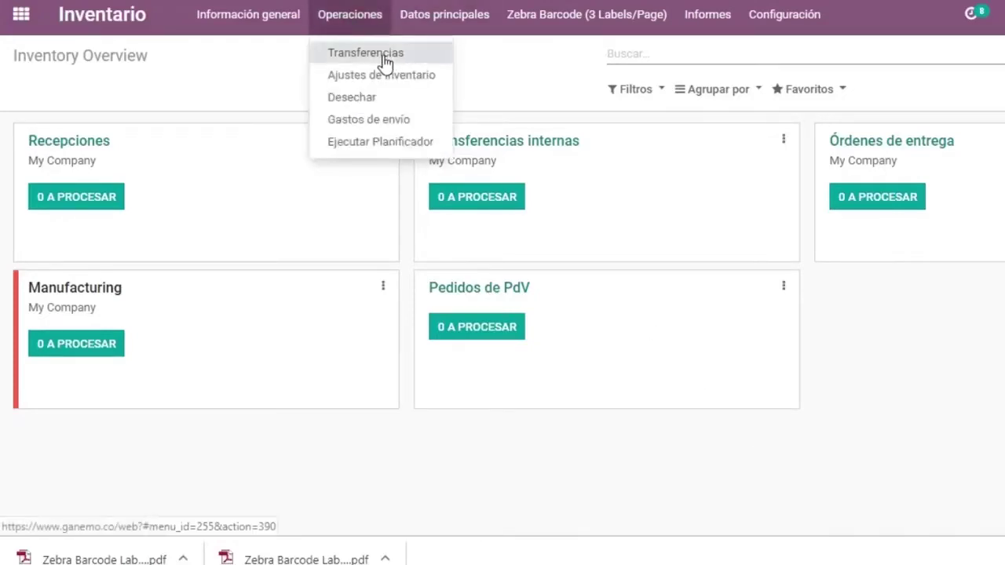
click(387, 55)
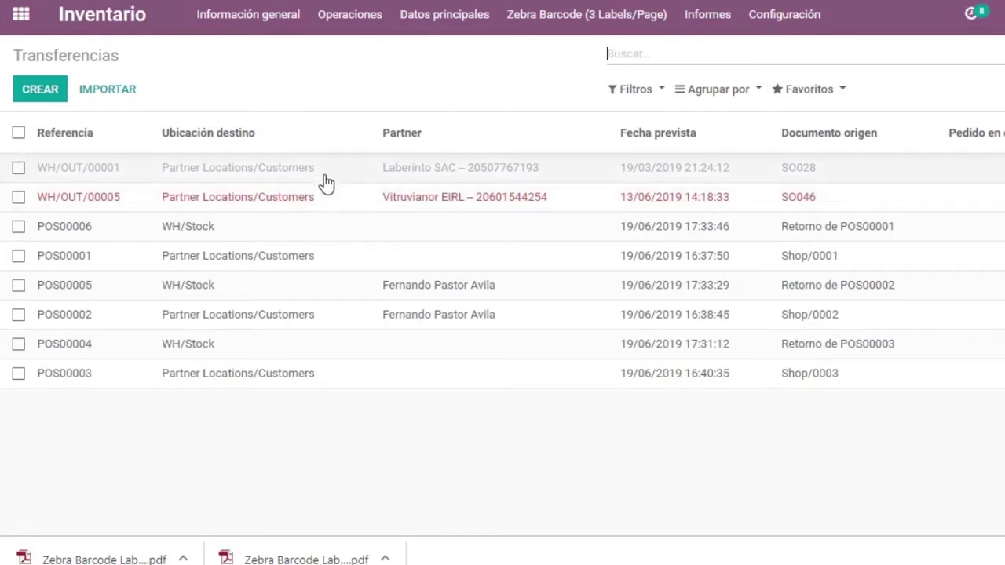
click(323, 172)
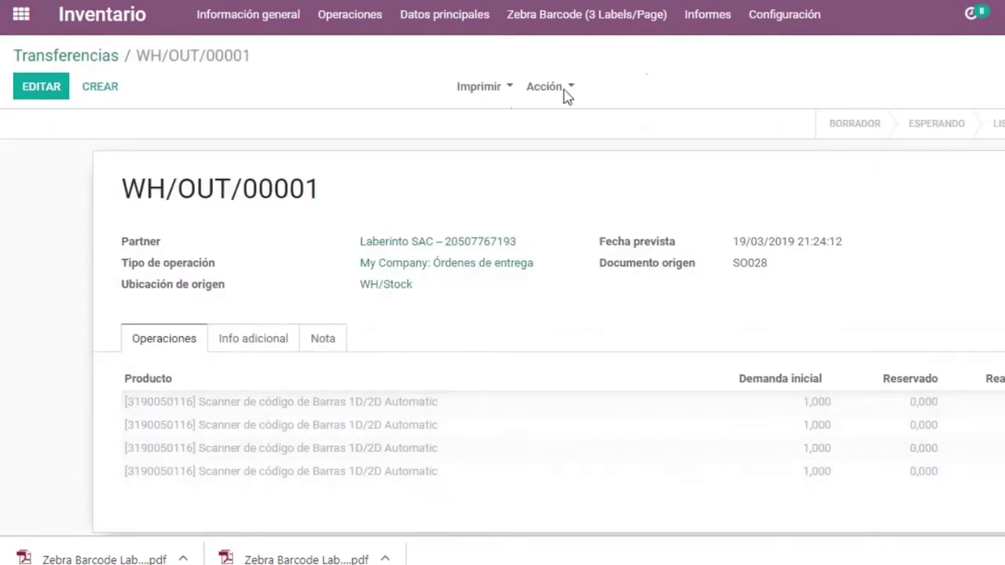
click(494, 91)
click(511, 159)
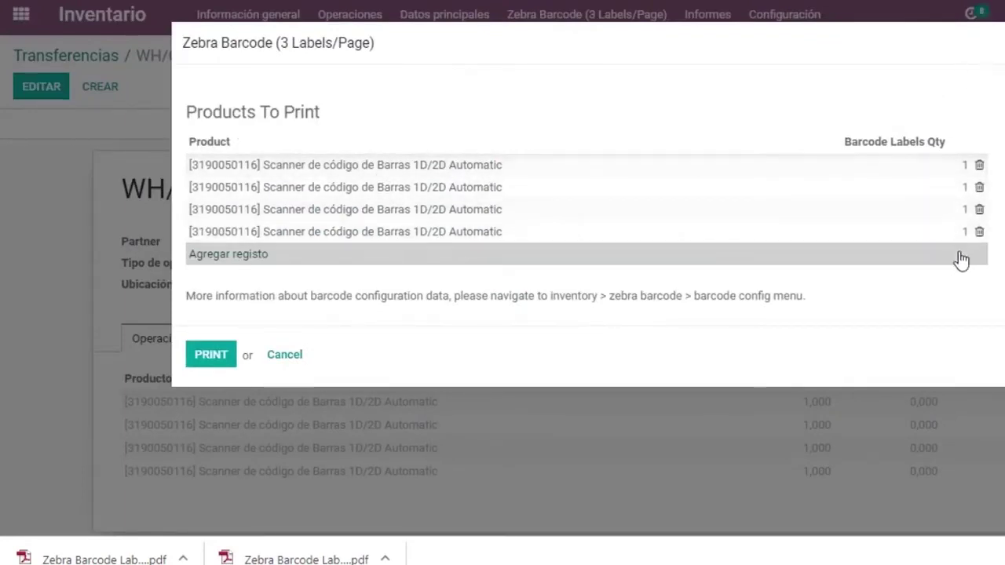
Set the four transfer lines' label quantities to 2, 2, 2 and 3.
click(959, 168)
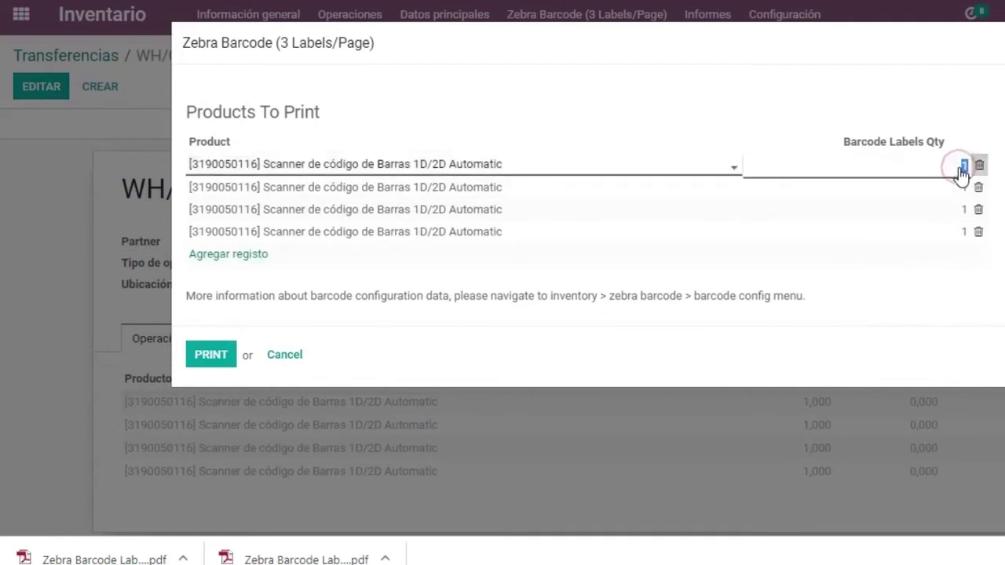
text(2)
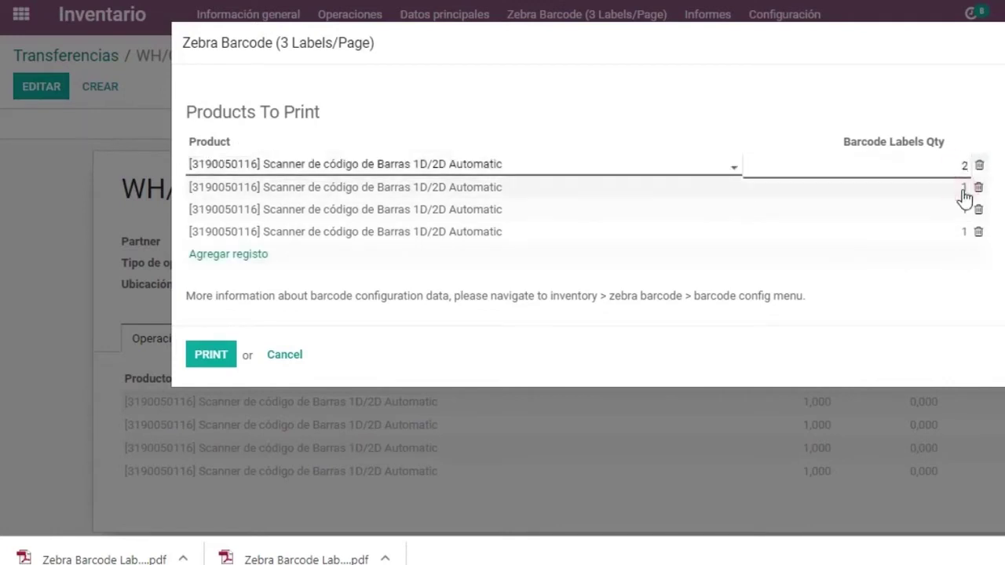
click(964, 190)
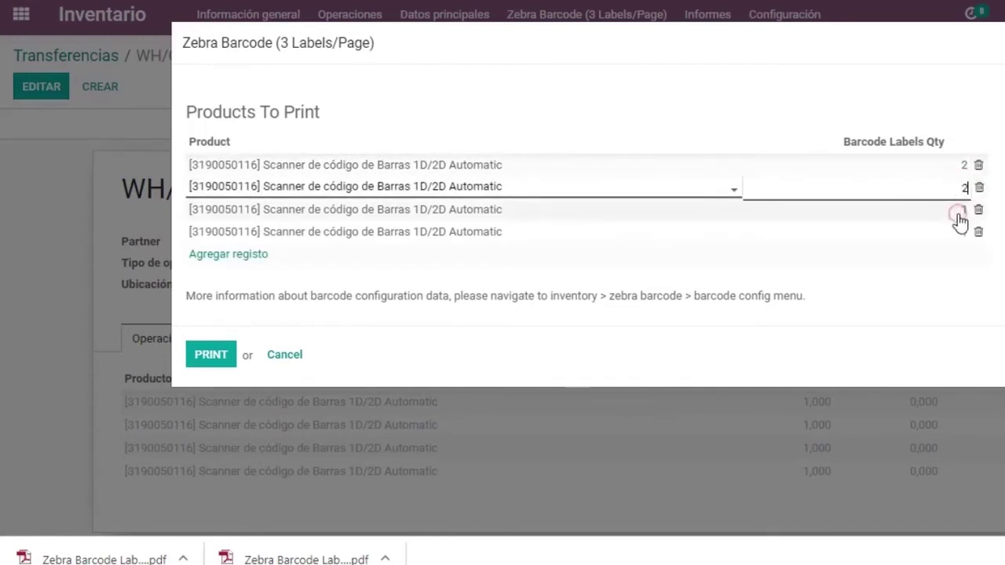
click(960, 212)
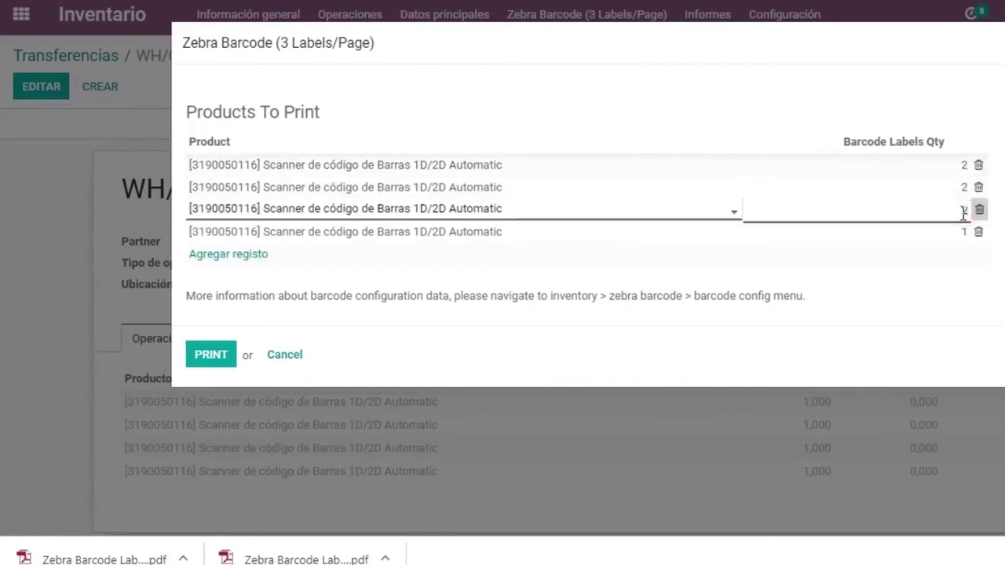
text(2)
click(961, 236)
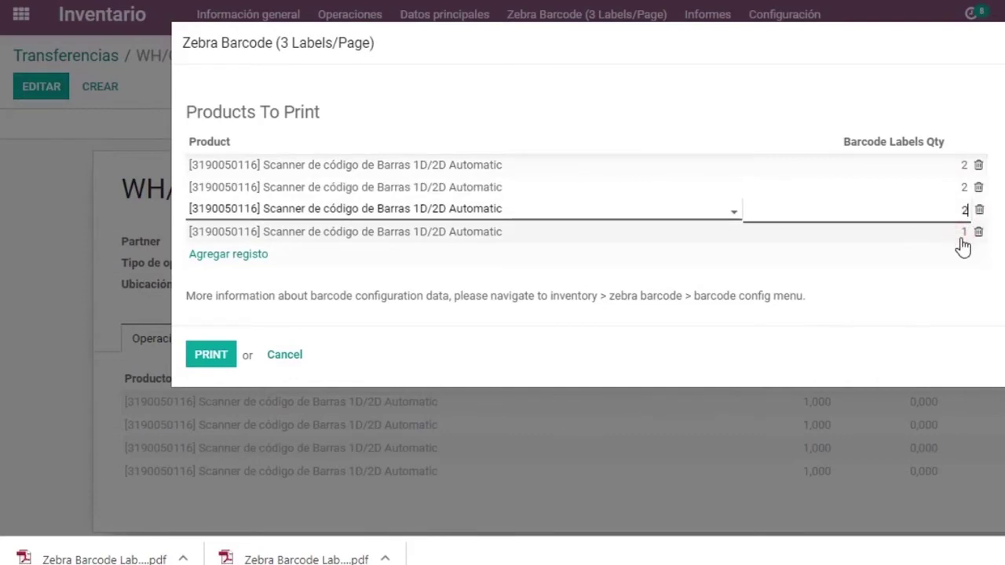
text(3)
Generate the label PDF and open Zebra Barcode Labels(3 labels) (3) from Descargas.
click(211, 355)
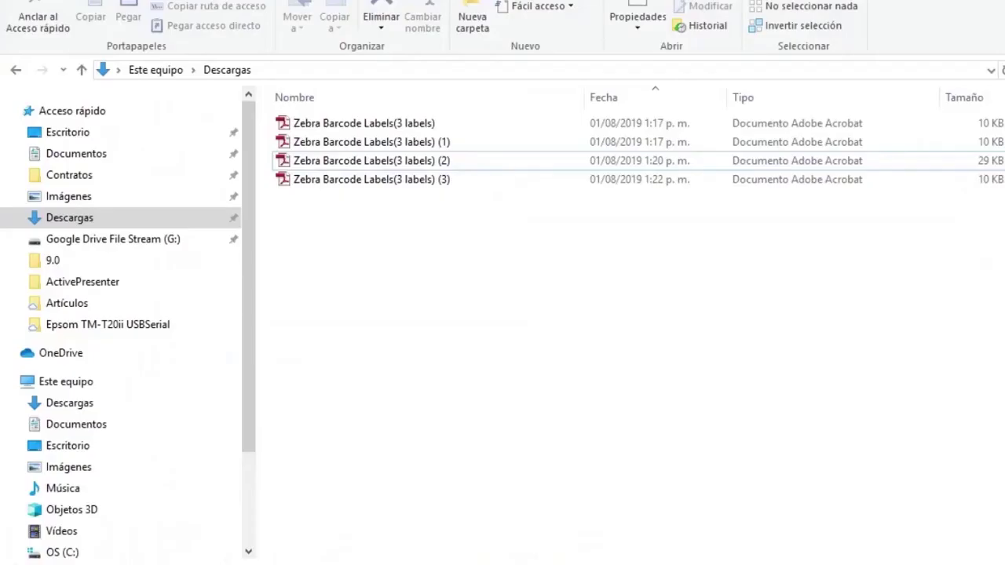
click(357, 181)
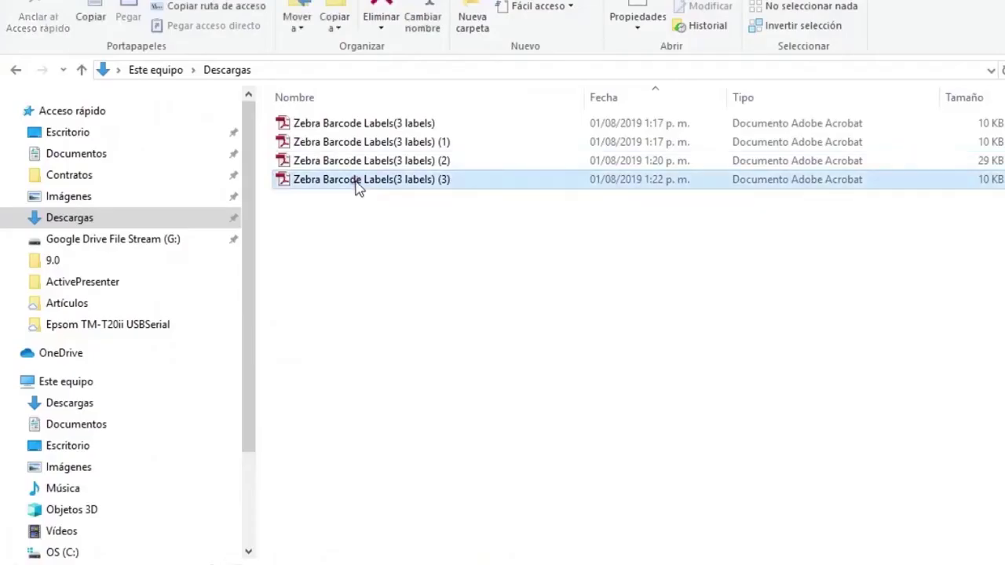
double_click(357, 180)
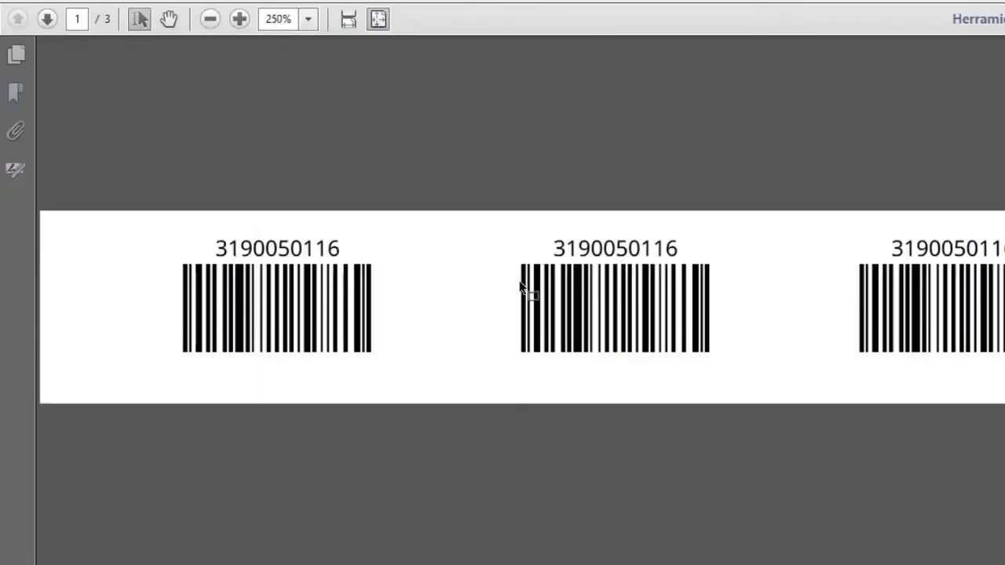
Choose the ZDesigner GC420t (EPL) printer for the transfer labels.
click(584, 11)
scroll(581, 146, down, 4)
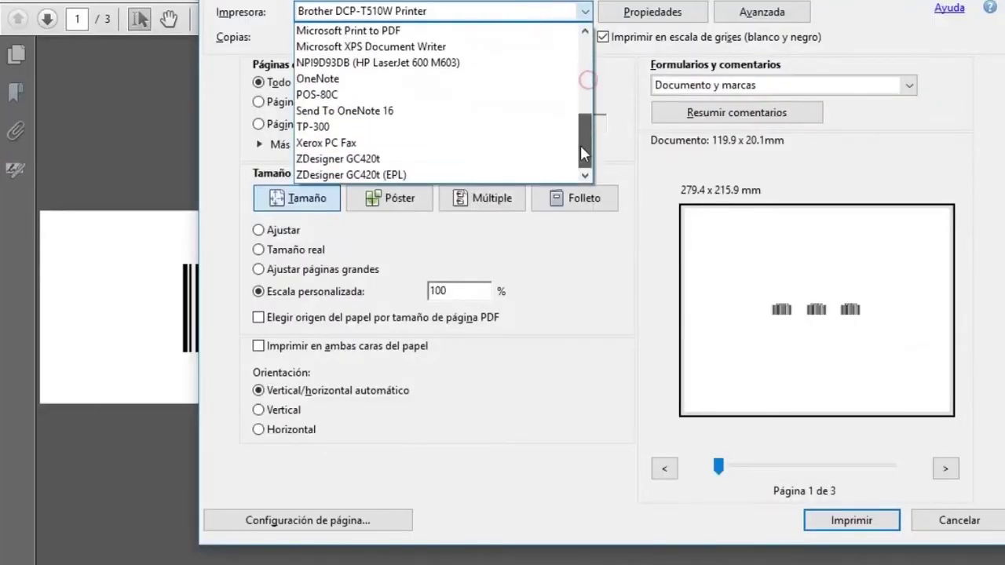
click(541, 173)
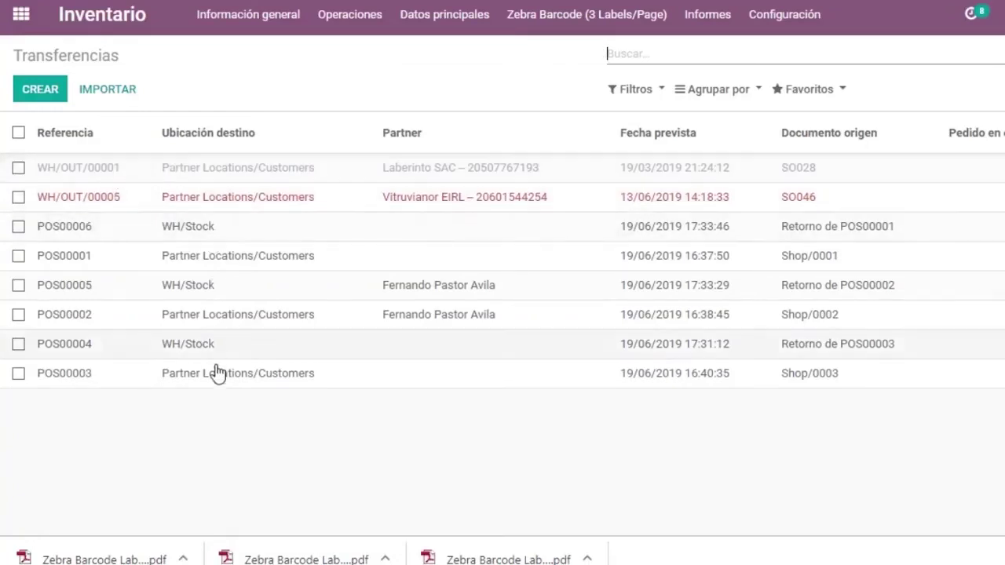
Select WH/OUT/00005 and WH/OUT/00001 and print Zebra Barcode (3 Labels/Page) labels for both.
click(18, 197)
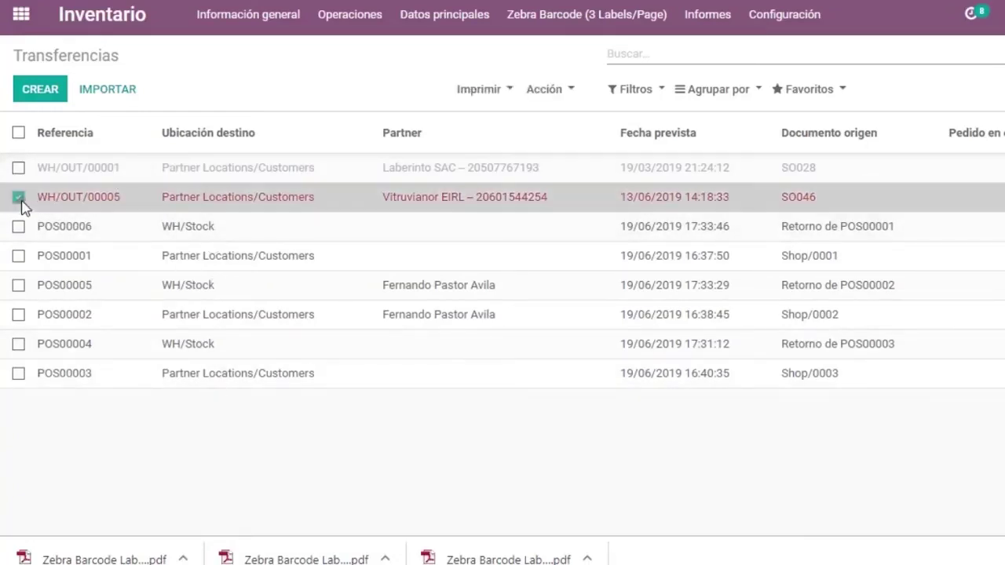
click(18, 167)
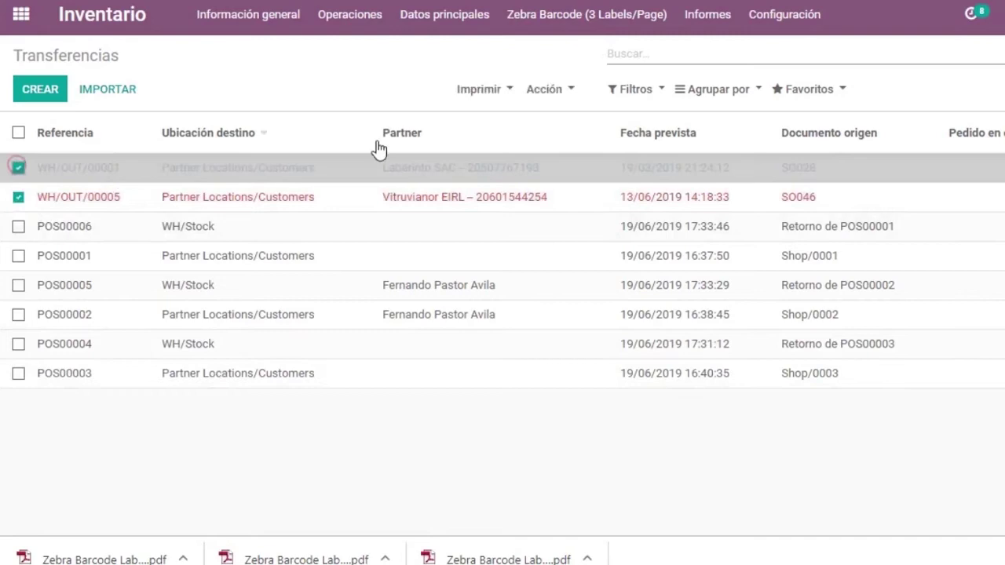
click(482, 93)
click(534, 168)
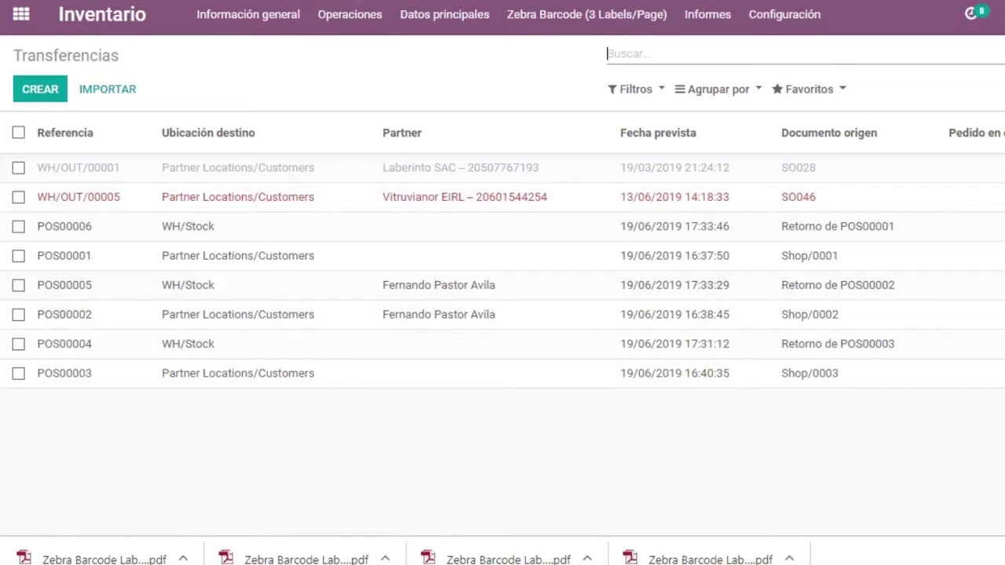
click(405, 24)
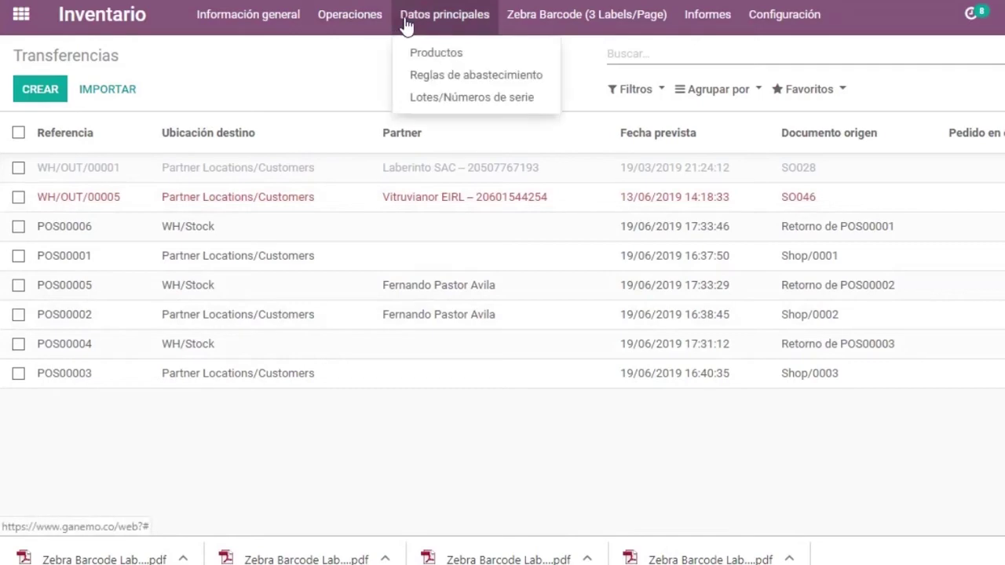
click(434, 54)
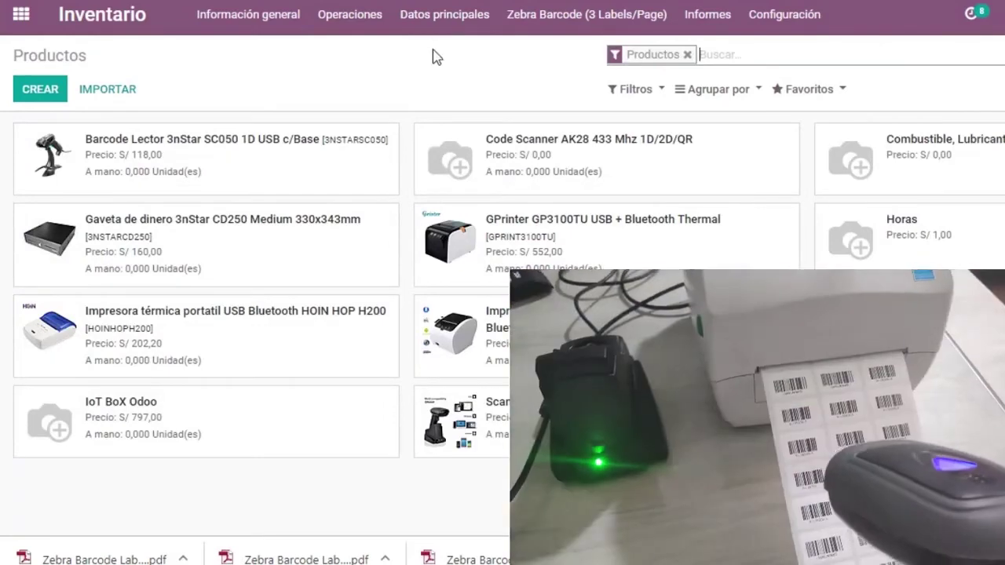
key(Return)
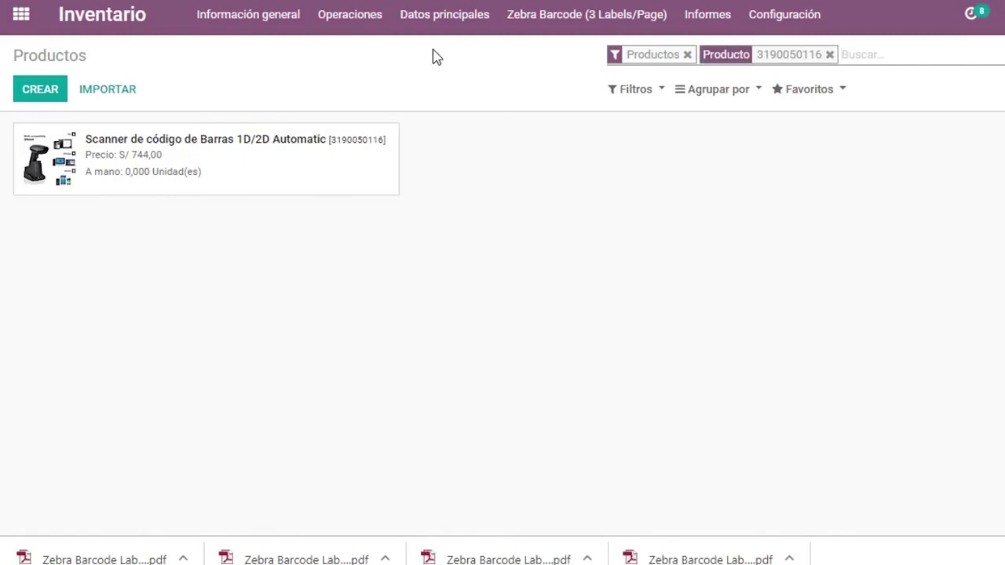
key(BackSpace)
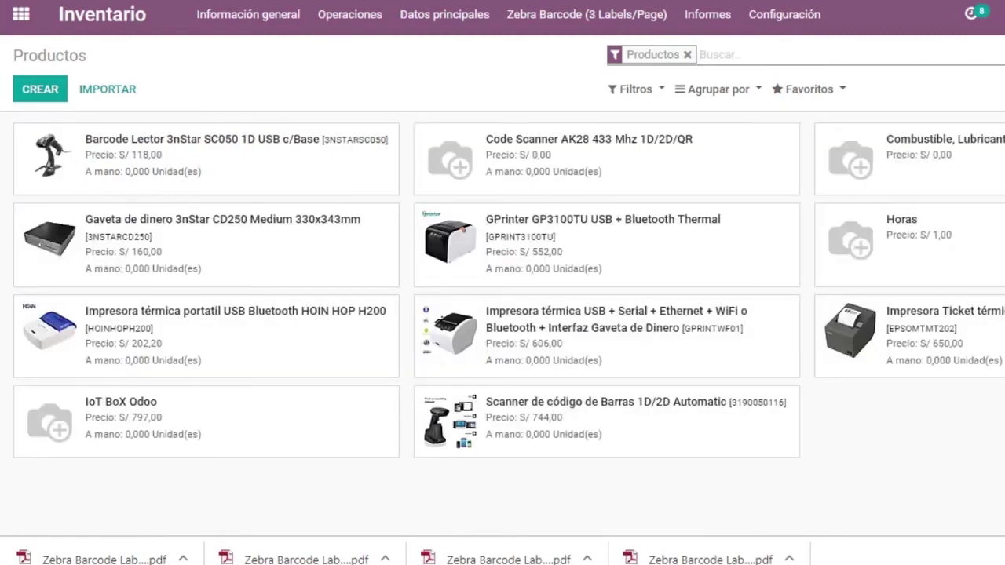